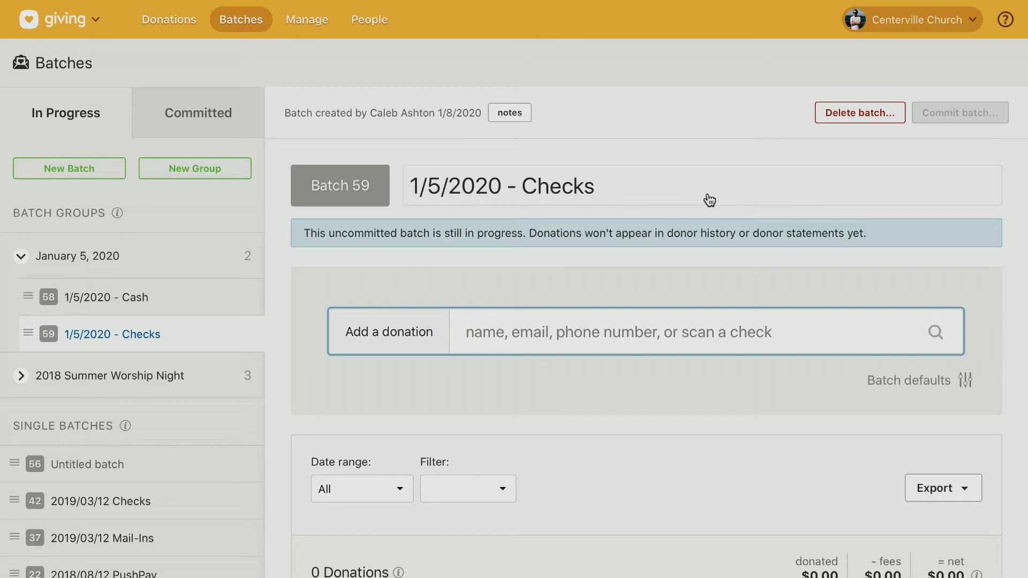
- Open the January 5, 2020 batch group to review its batches and donation totals
mouse_move(119, 260)
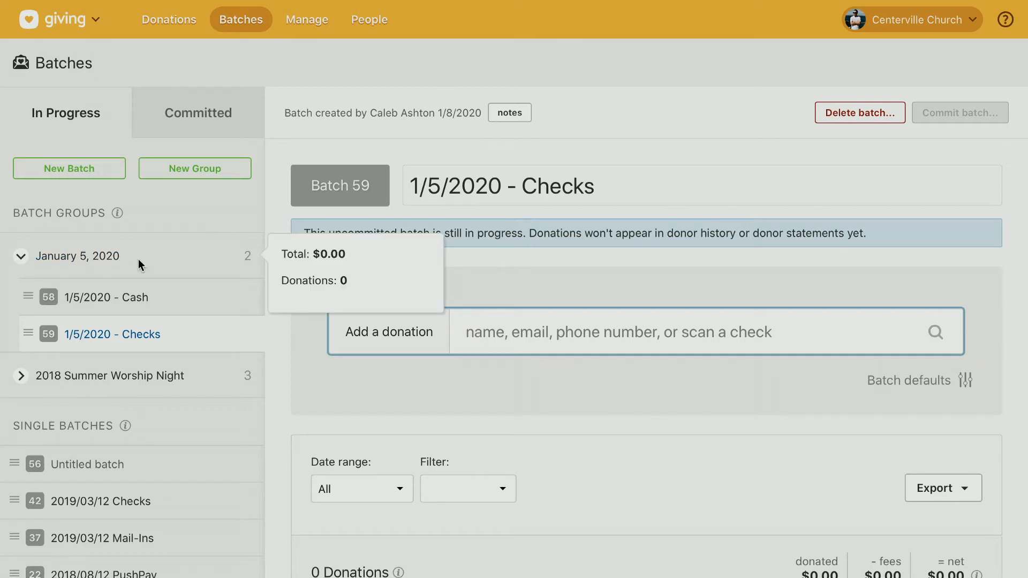
click(90, 257)
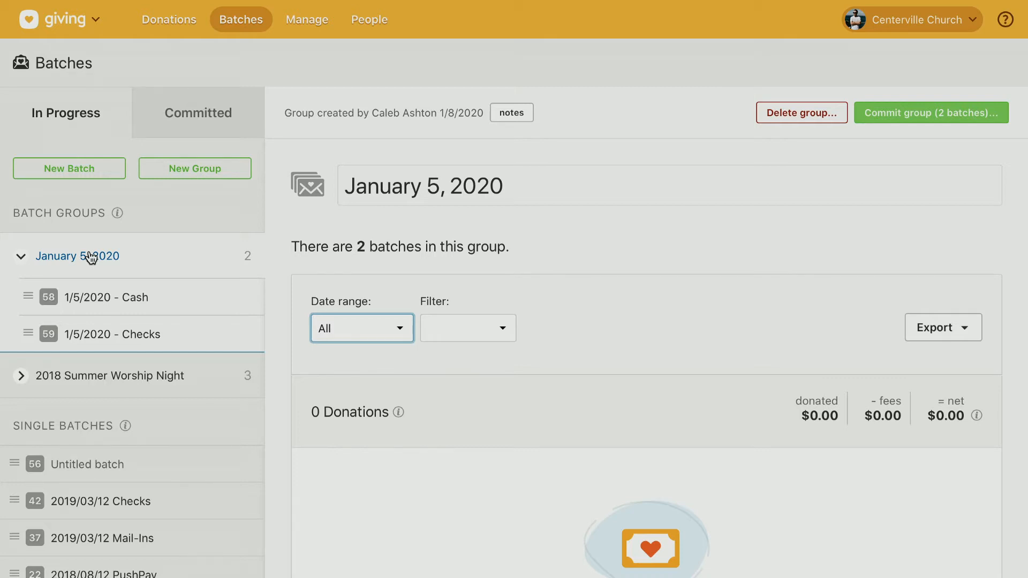
mouse_move(165, 262)
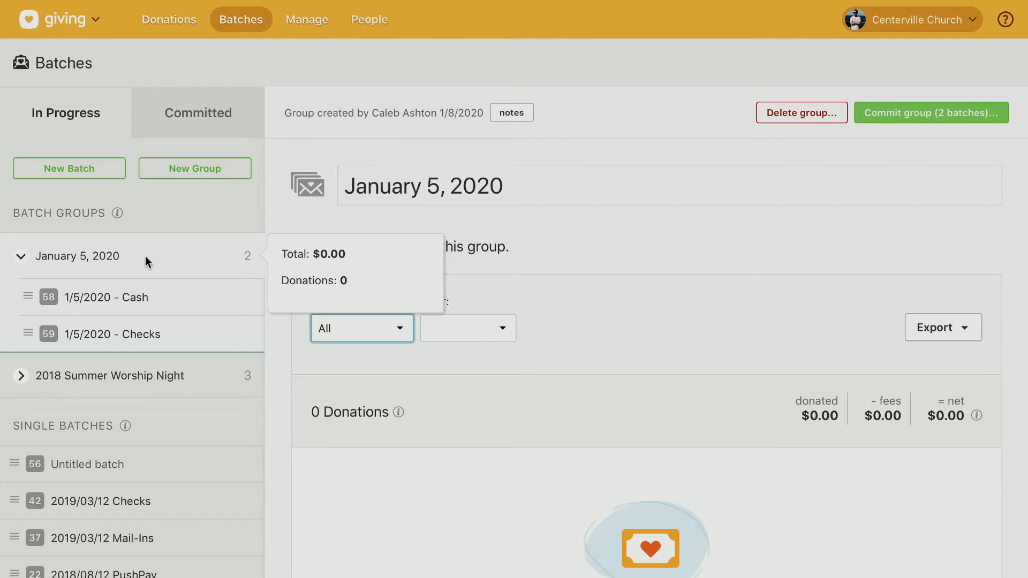
scroll(141, 300, down, 1)
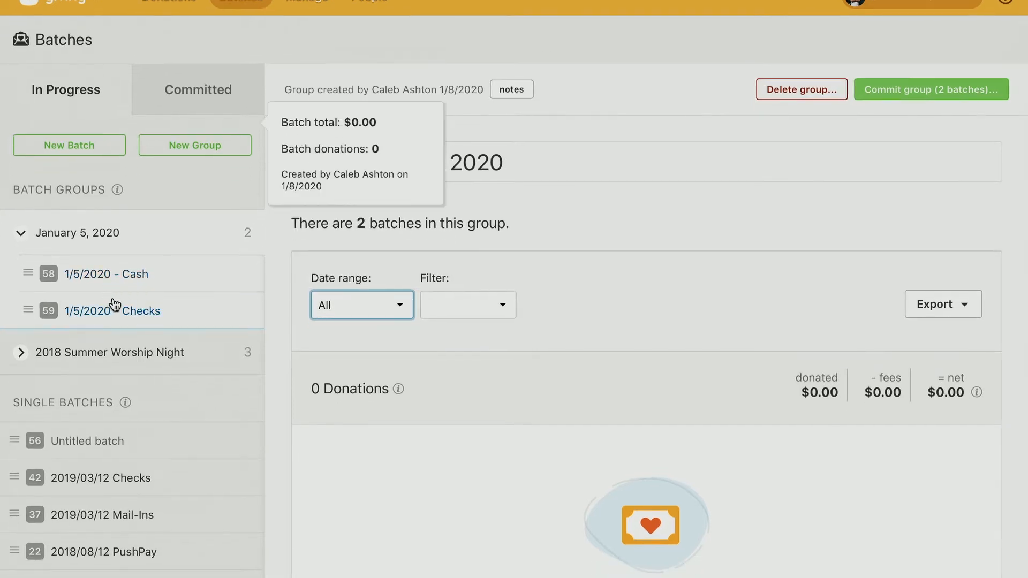
- Open the 1/5/2020 - Cash batch and start a donation for the adult member found by the donor's first name
click(105, 279)
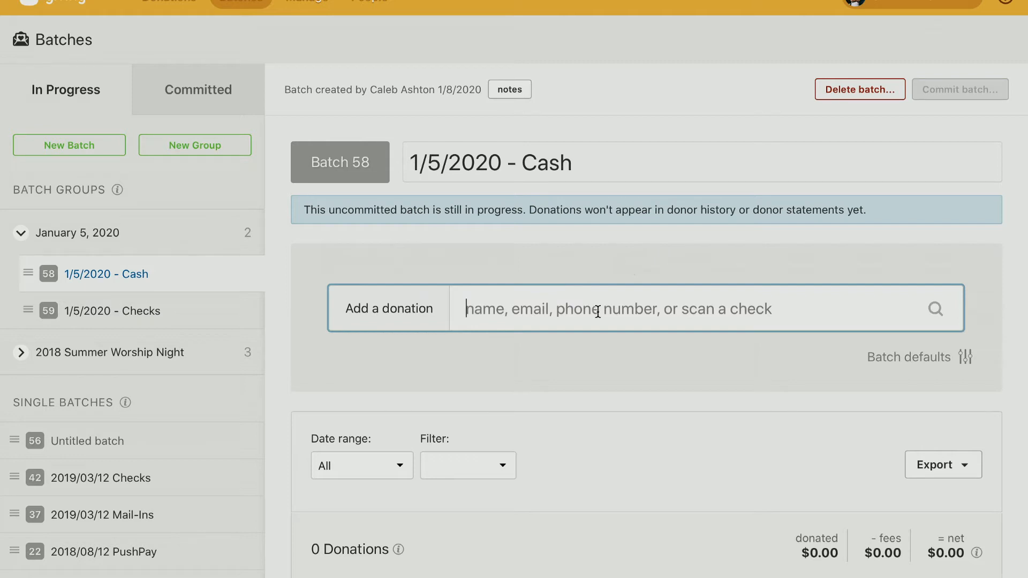
text(ashley)
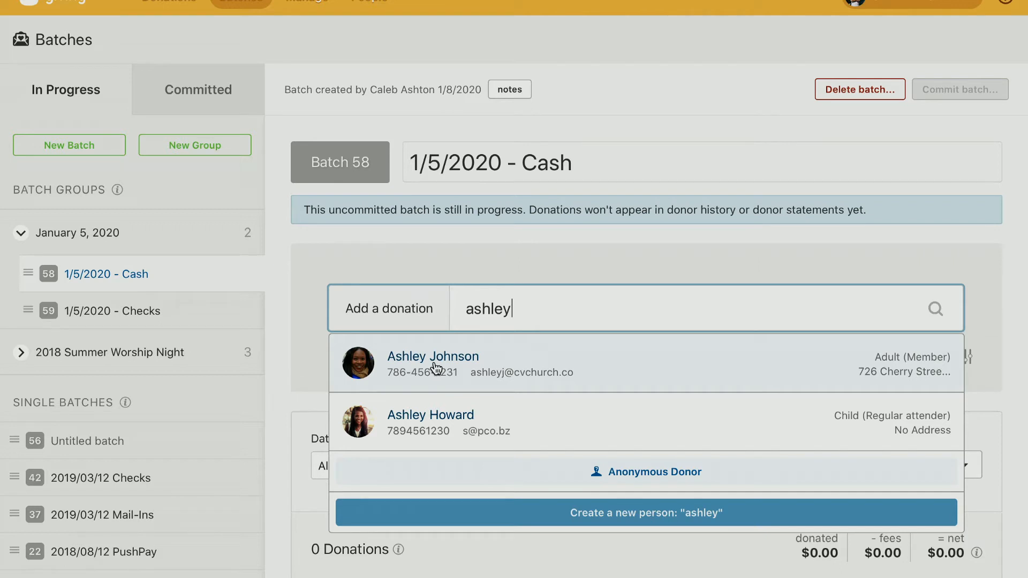
click(435, 364)
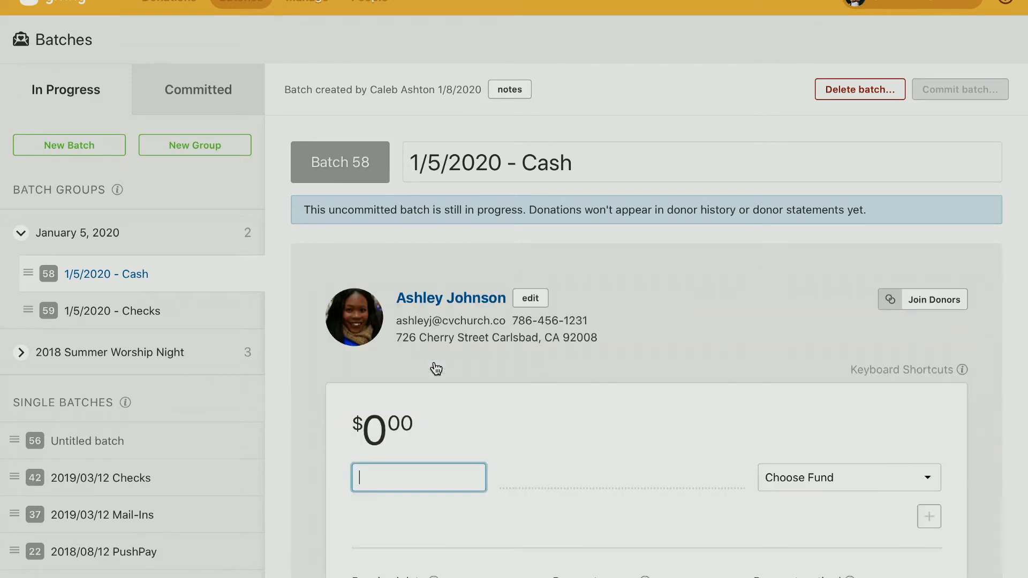
- Set the donation amount to $20 and assign it to the Costa Rica Missions Trip fund
scroll(547, 383, down, 3)
text(20)
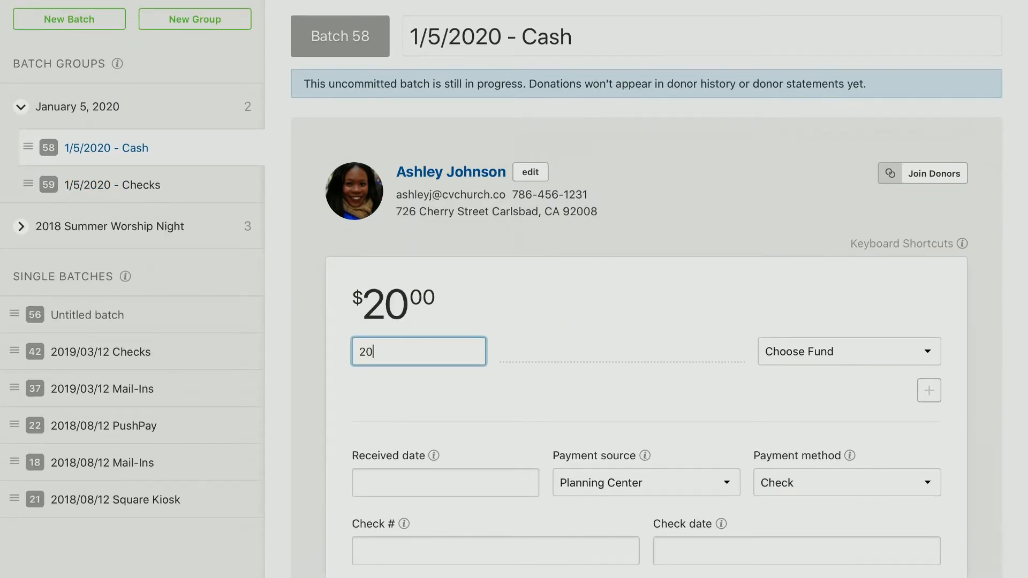
click(813, 350)
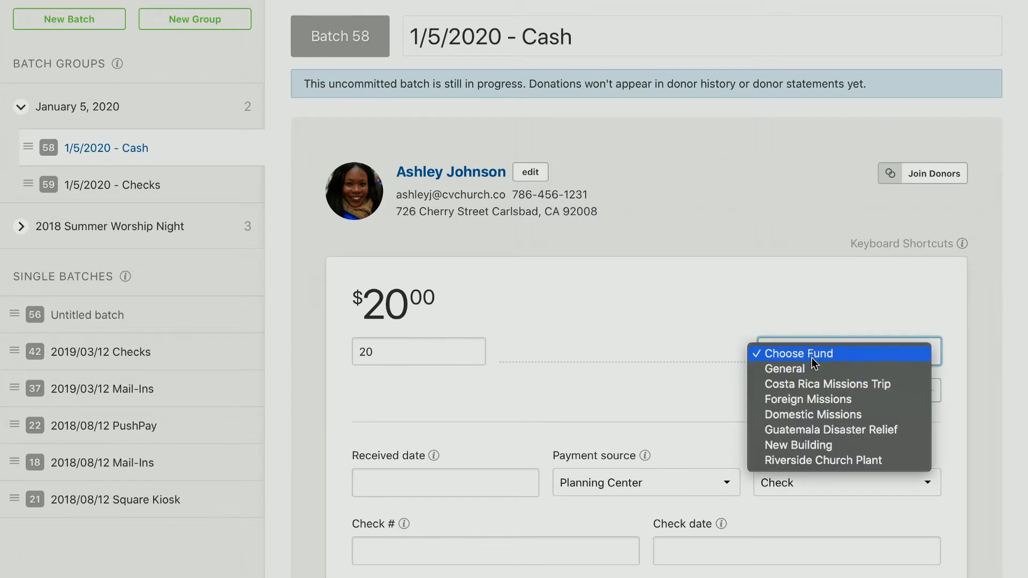
click(804, 383)
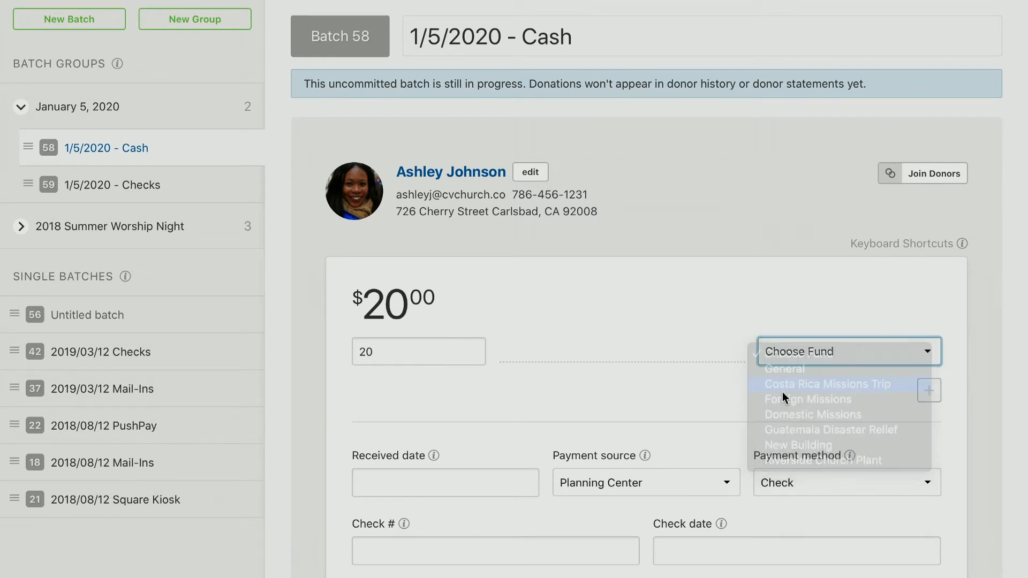
- Set the donation's received date to 1/5/2020 and its payment method to Cash, and add it to the batch
scroll(667, 394, down, 3)
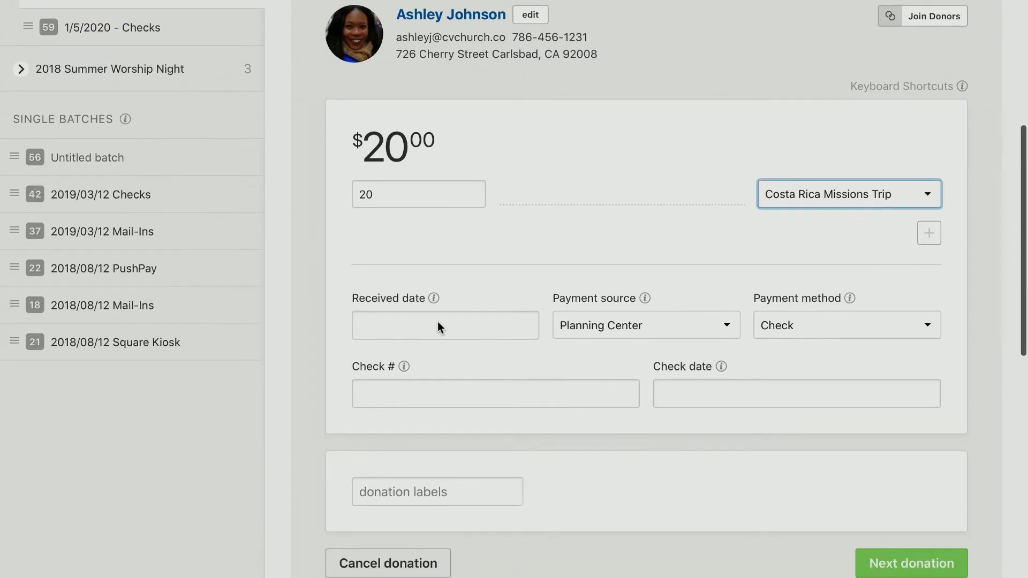
click(438, 324)
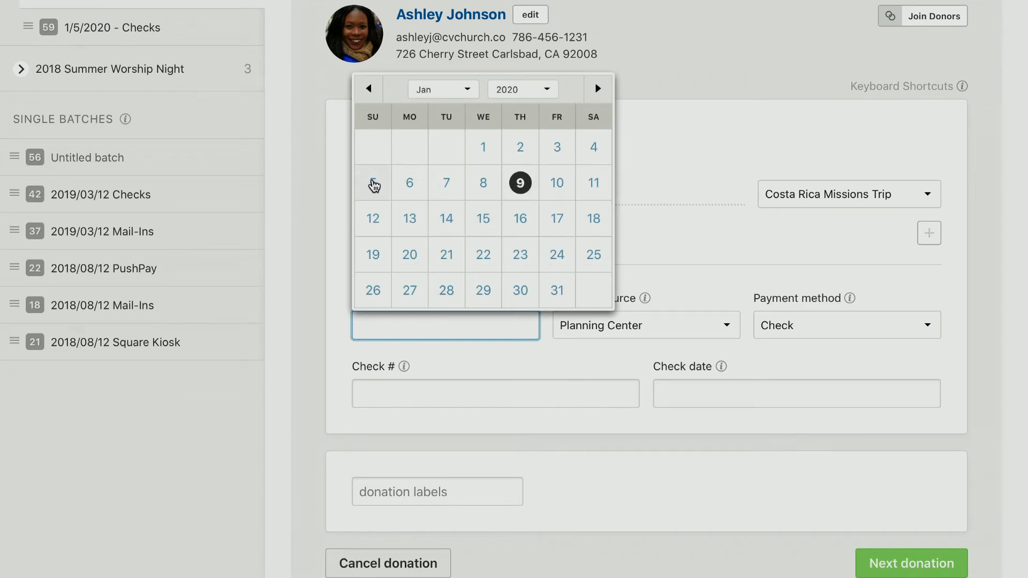
click(374, 182)
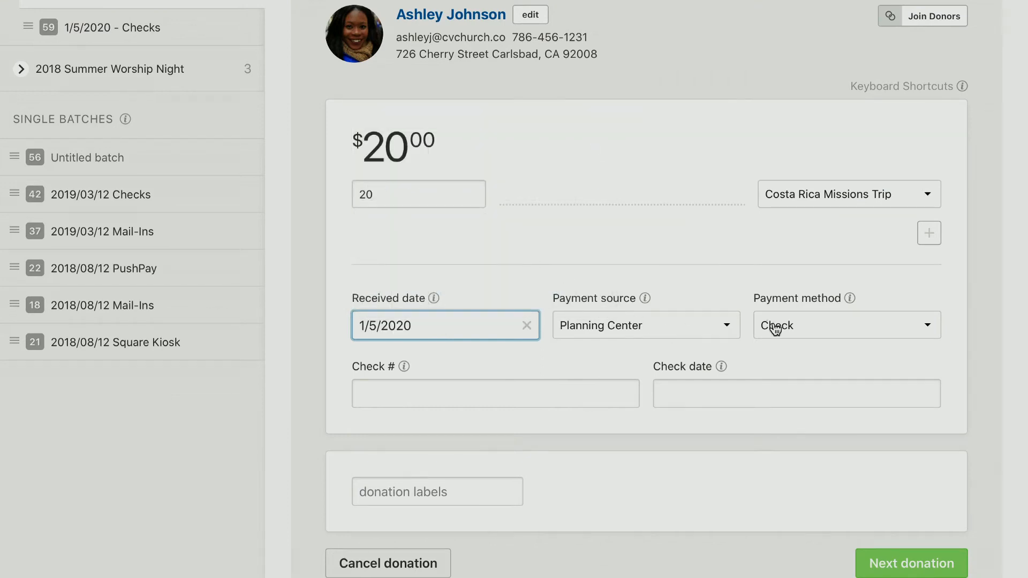
click(822, 330)
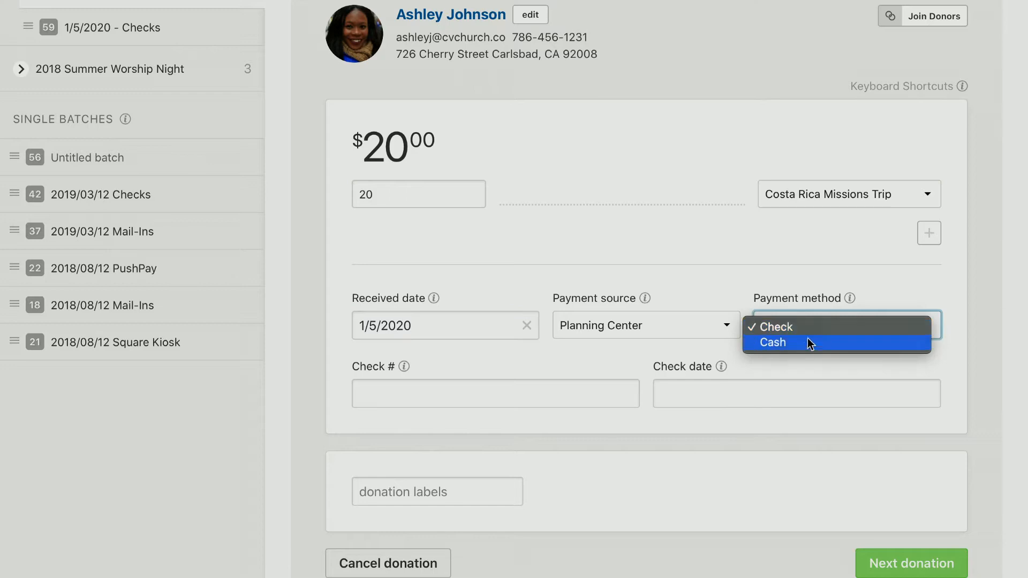
click(805, 343)
scroll(730, 366, down, 1)
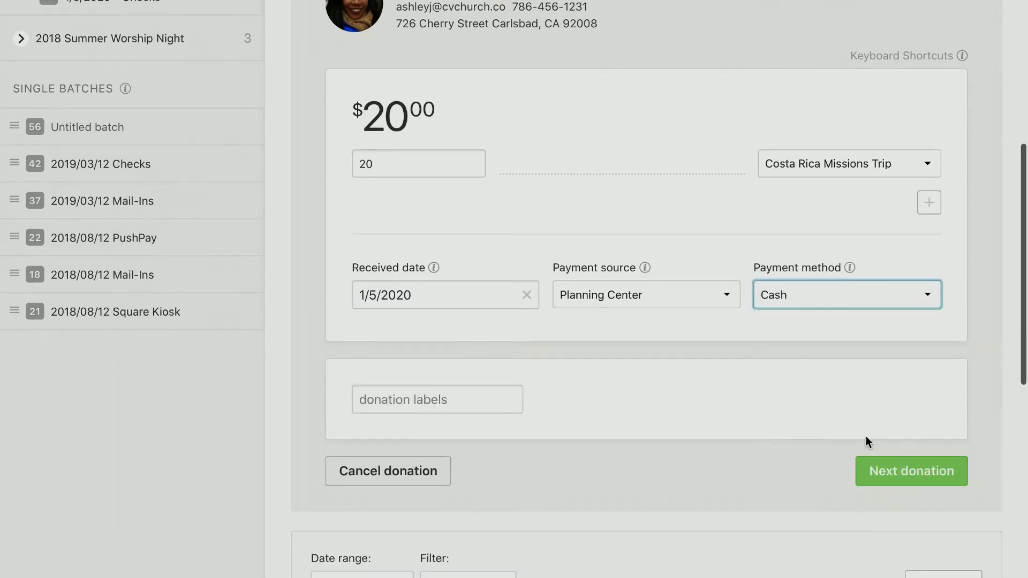
click(885, 463)
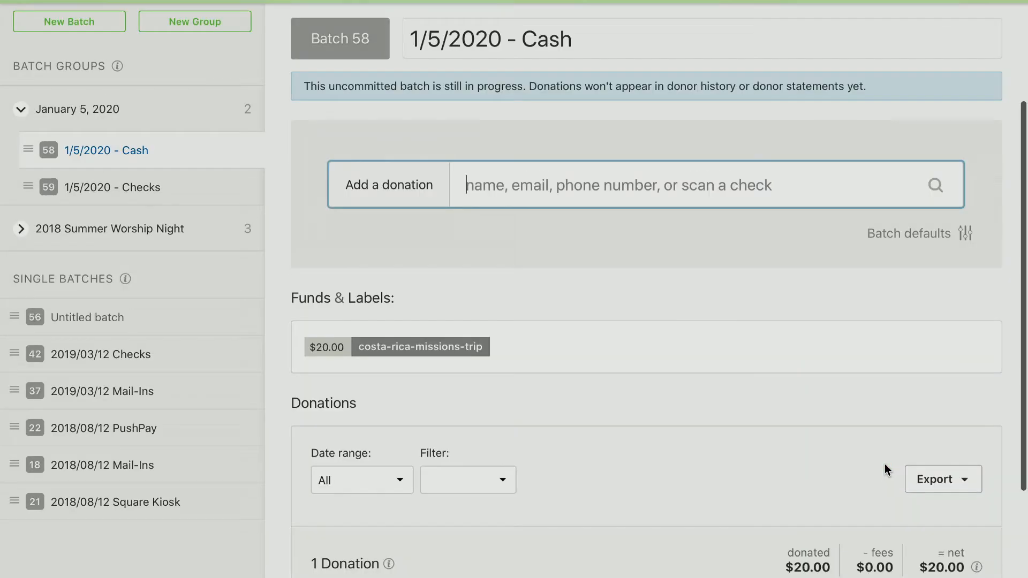
scroll(885, 464, down, 1)
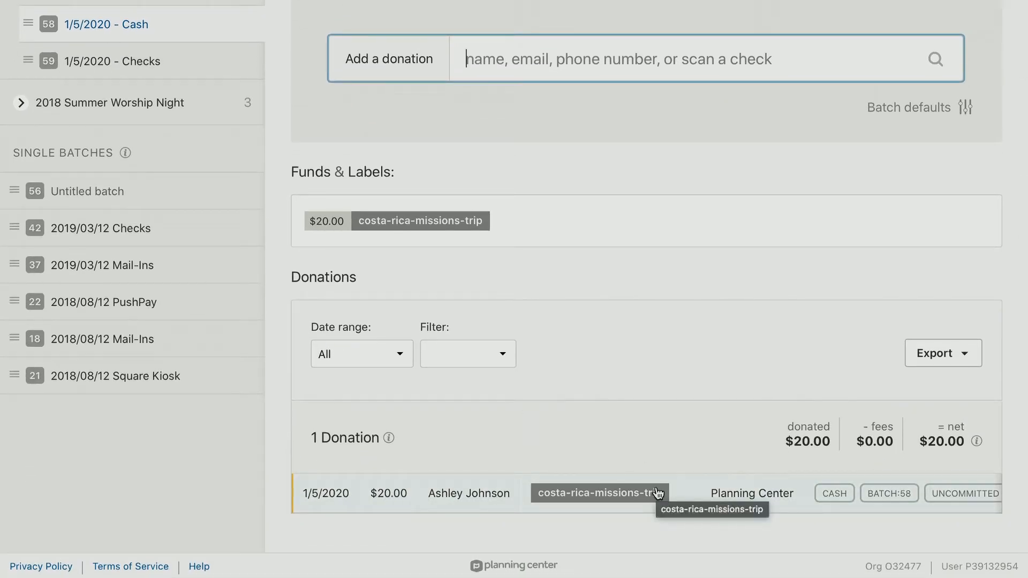
- Start a $20 donation from an anonymous donor in the cash batch and assign it to the General fund
scroll(628, 222, up, 4)
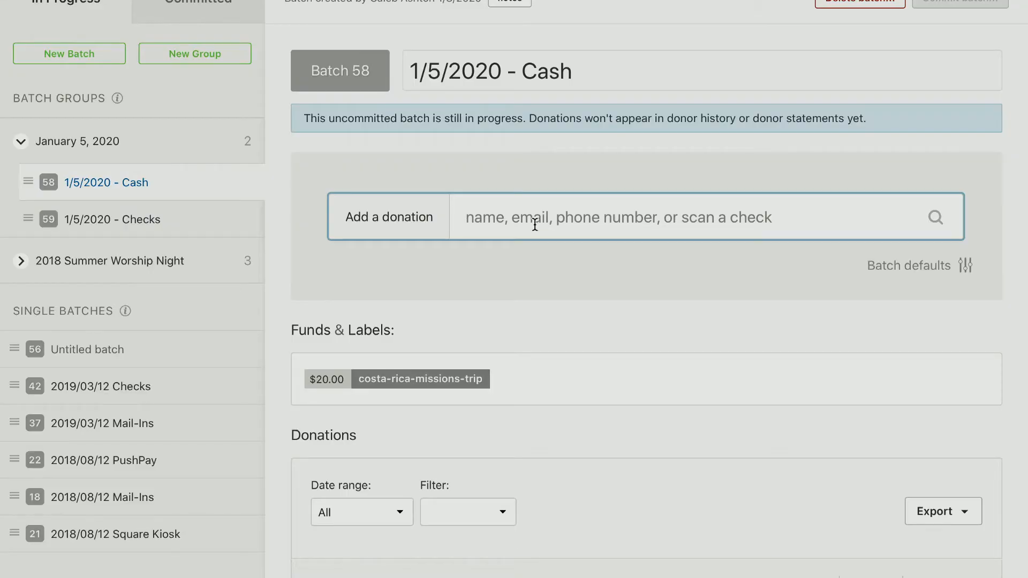
text(anon)
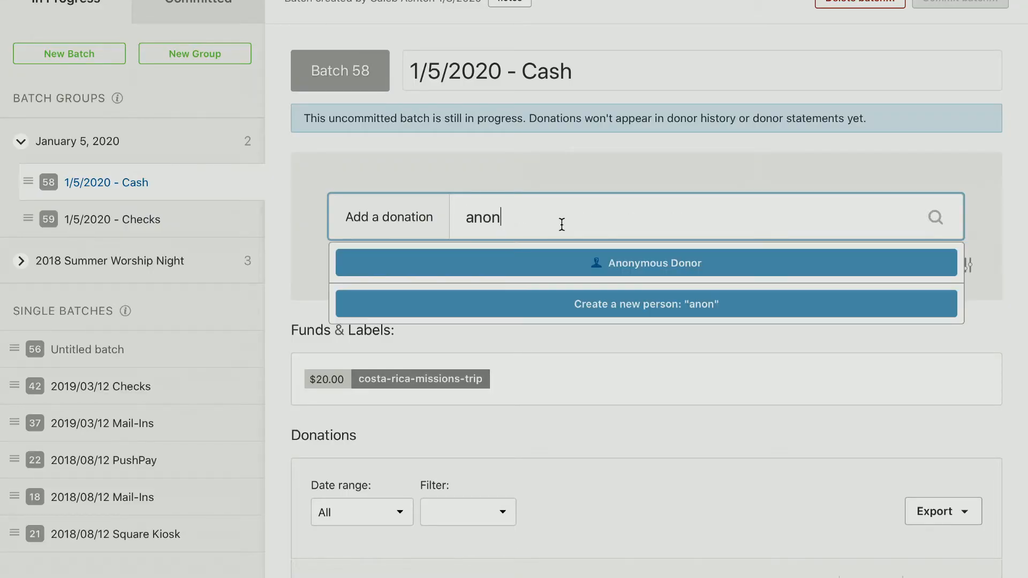
click(648, 271)
scroll(573, 299, down, 1)
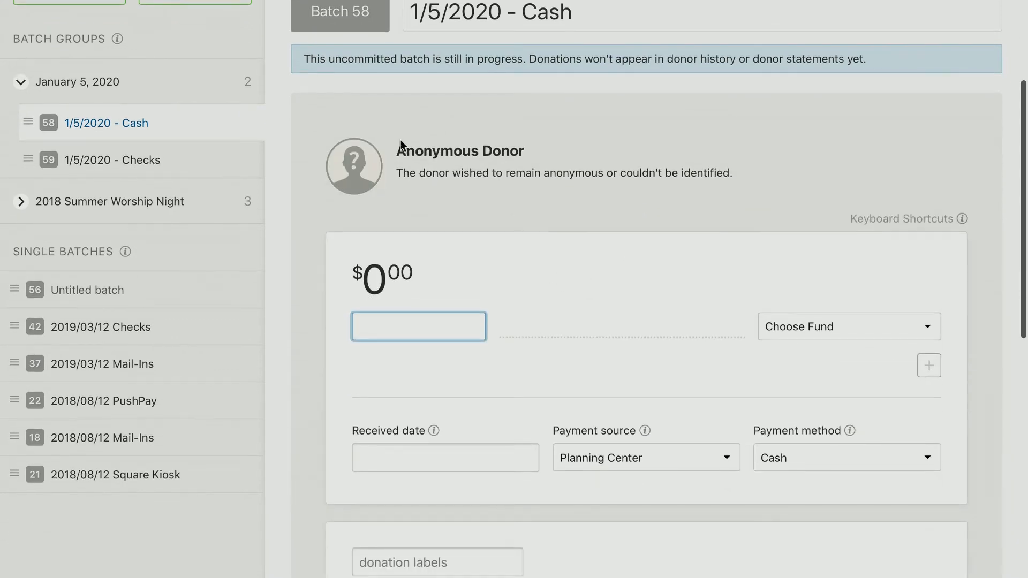
text(20)
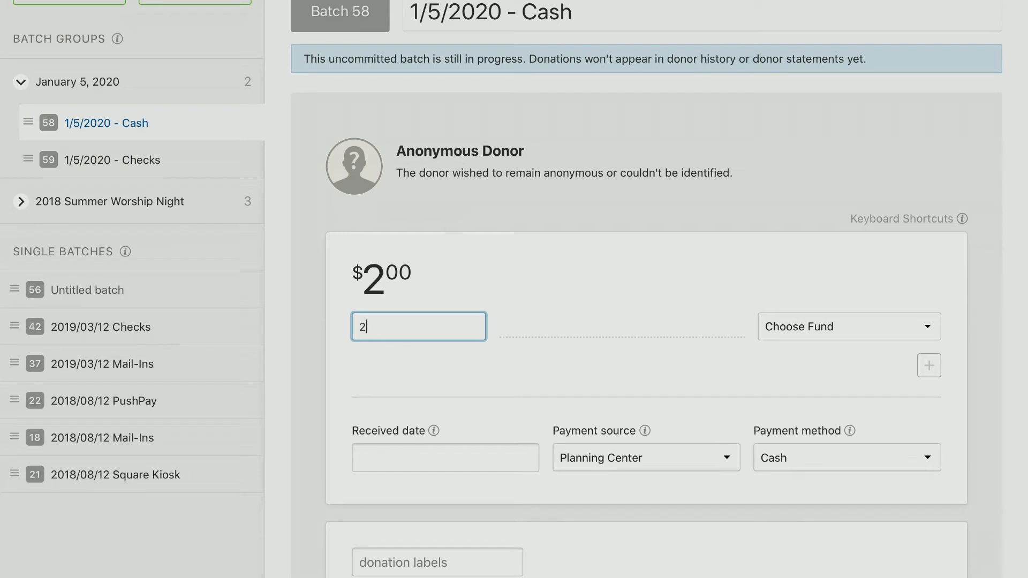
click(844, 324)
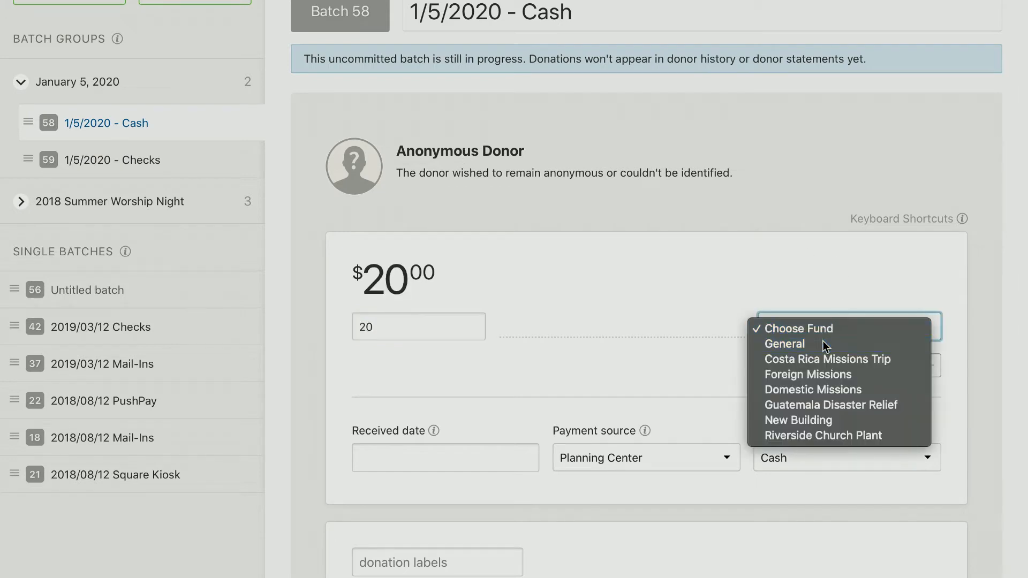
click(822, 341)
- Set the anonymous donation's received date to 1/5/2020 and add it to the batch
click(457, 459)
click(375, 314)
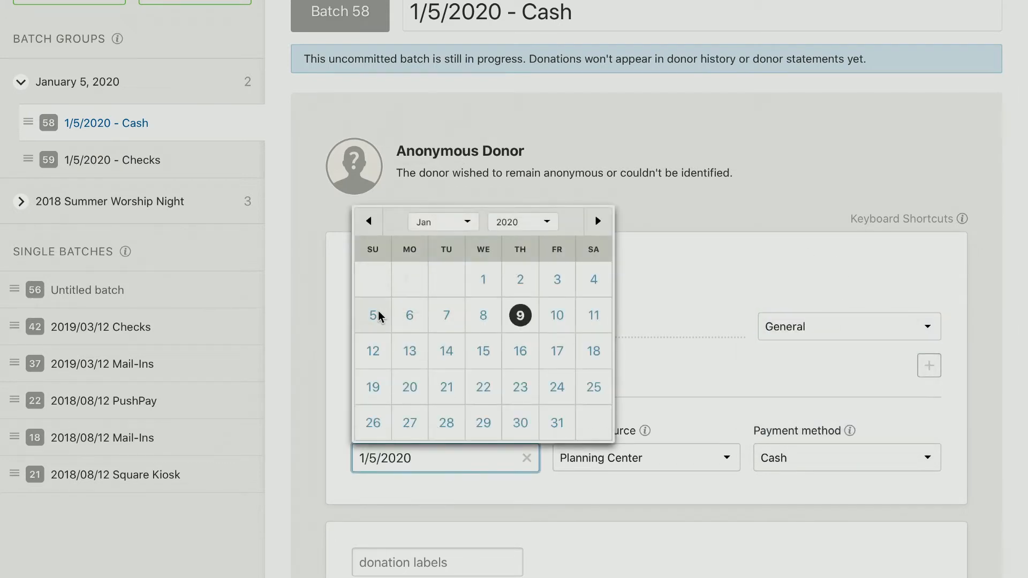
scroll(827, 463, down, 3)
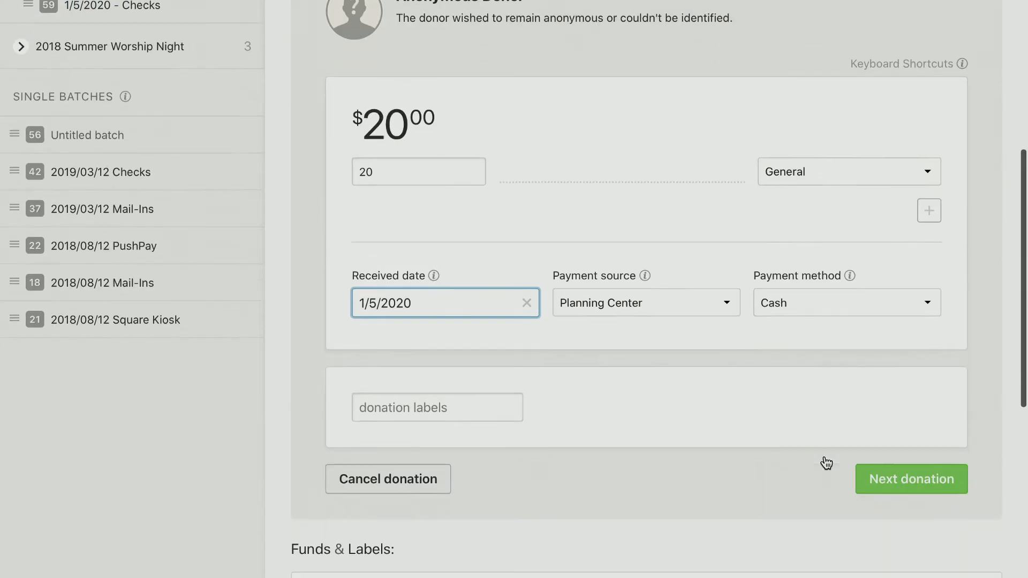
click(910, 479)
scroll(780, 453, down, 3)
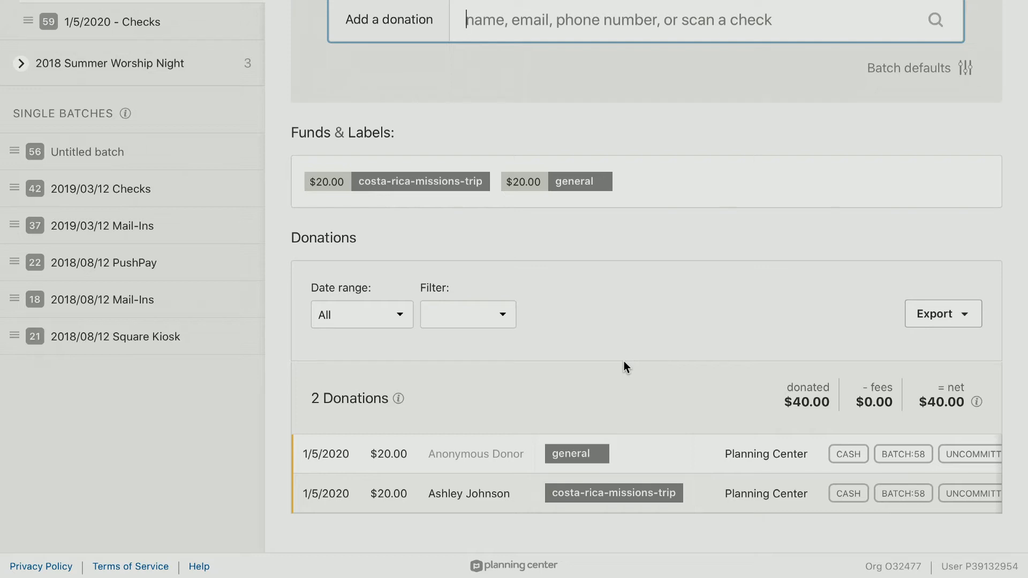
- Open the batch defaults of the 1/5/2020 - Checks batch and set the default donation fund to General
scroll(589, 279, up, 5)
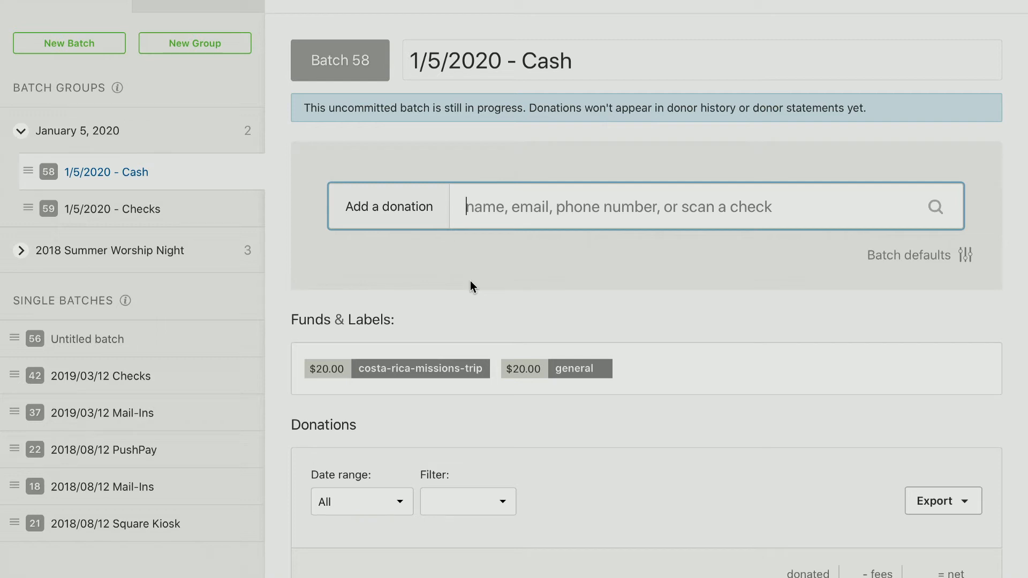
click(160, 207)
scroll(668, 282, down, 2)
scroll(667, 281, up, 3)
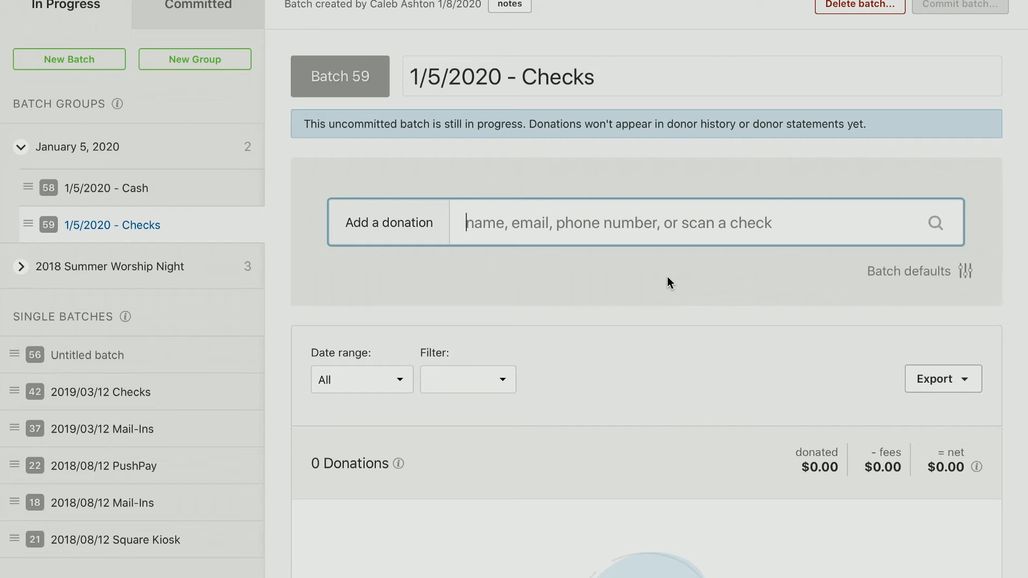
click(921, 275)
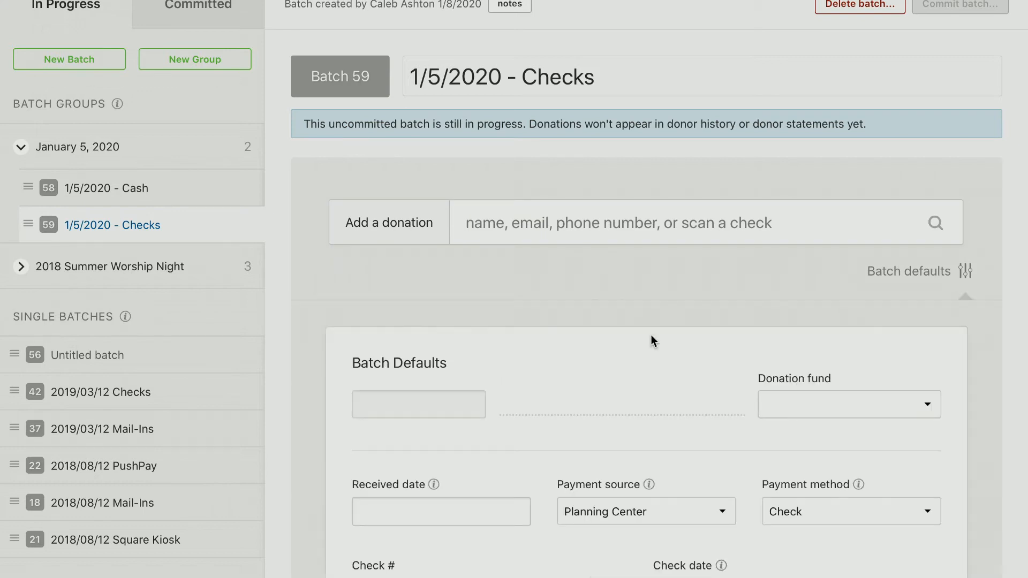
scroll(636, 336, down, 5)
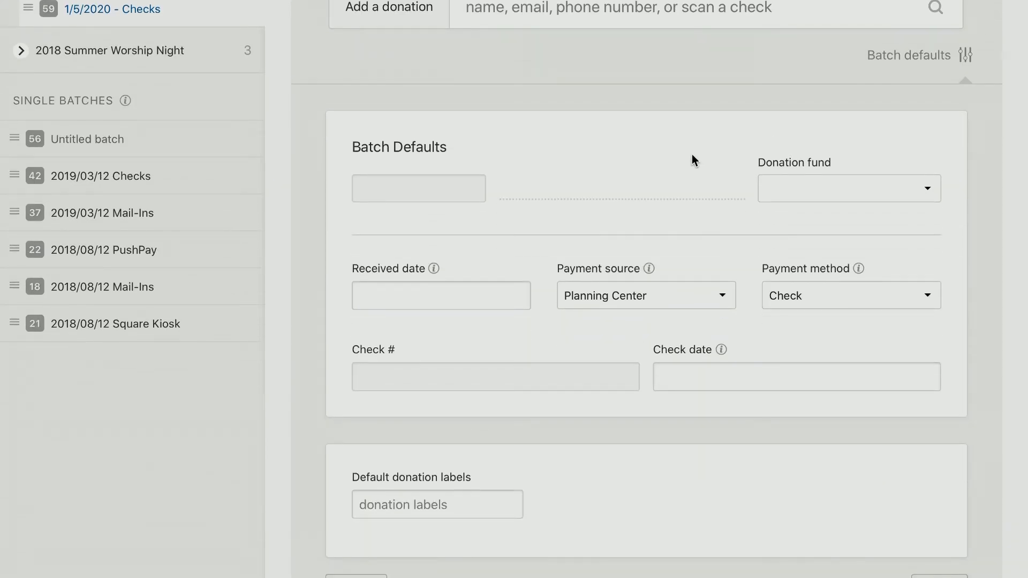
click(815, 192)
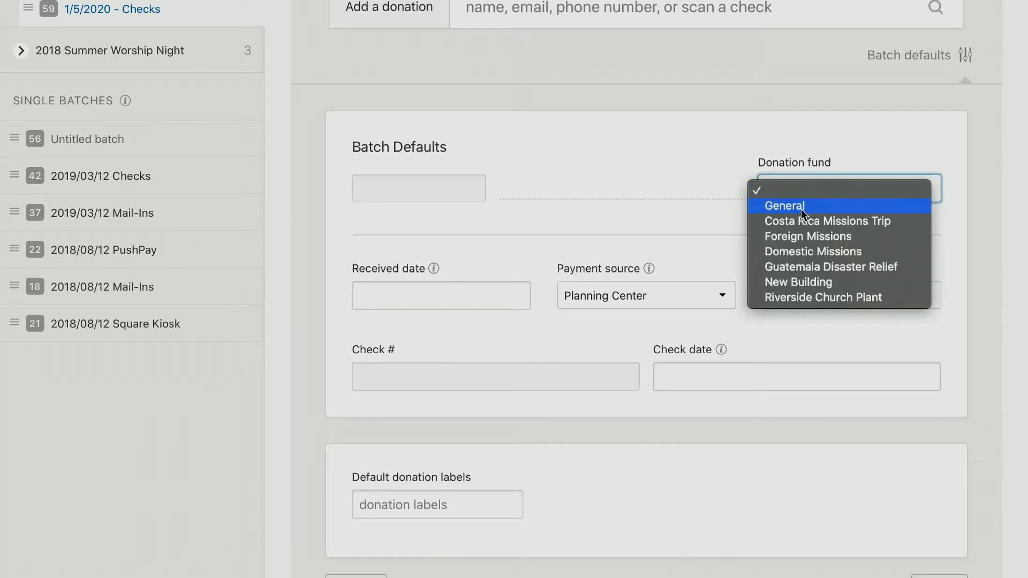
click(801, 209)
- Set the default received date and check date of the 1/5/2020 - Checks batch to 1/5/2020, and save the batch defaults
click(414, 292)
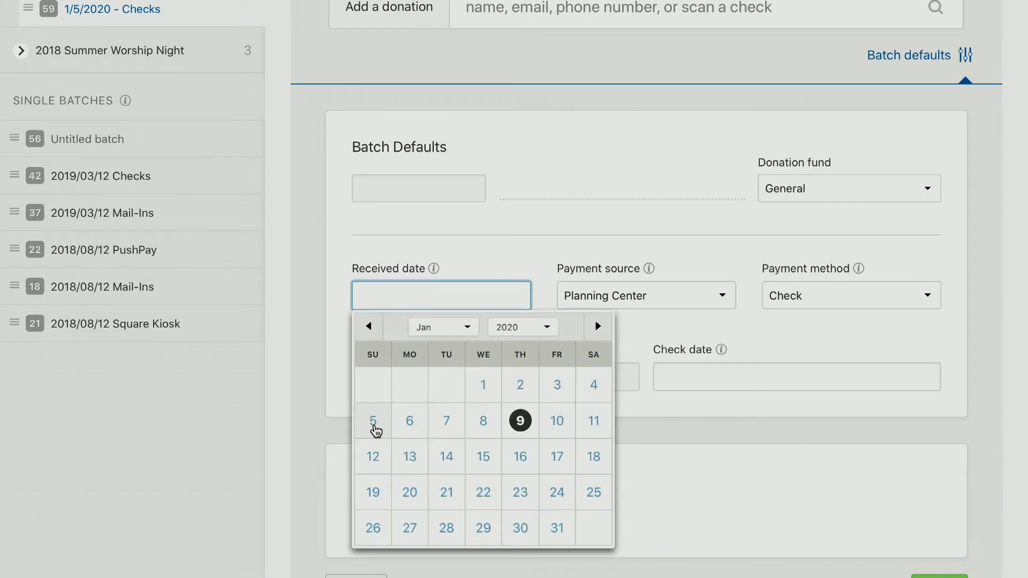
click(374, 425)
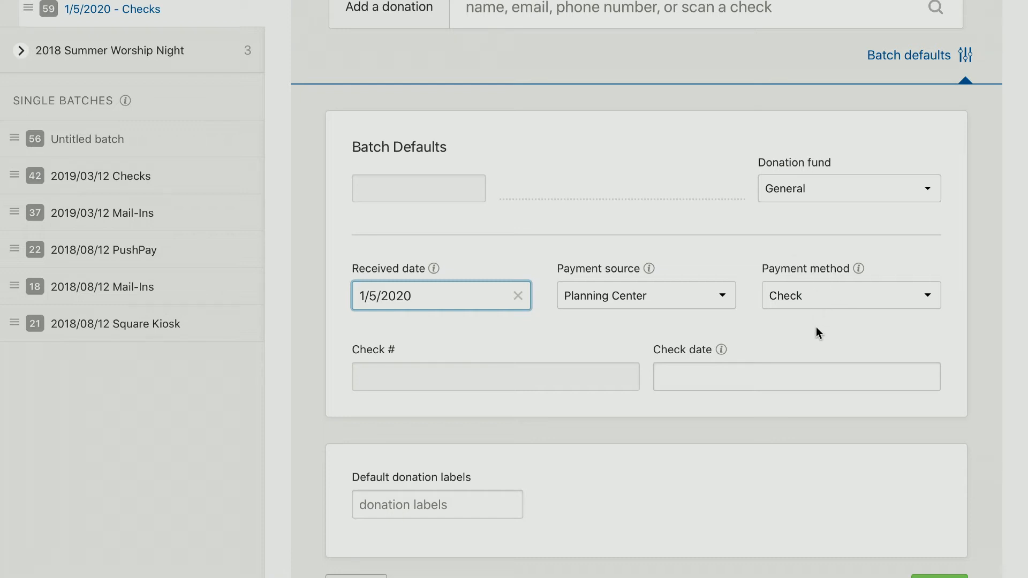
click(682, 377)
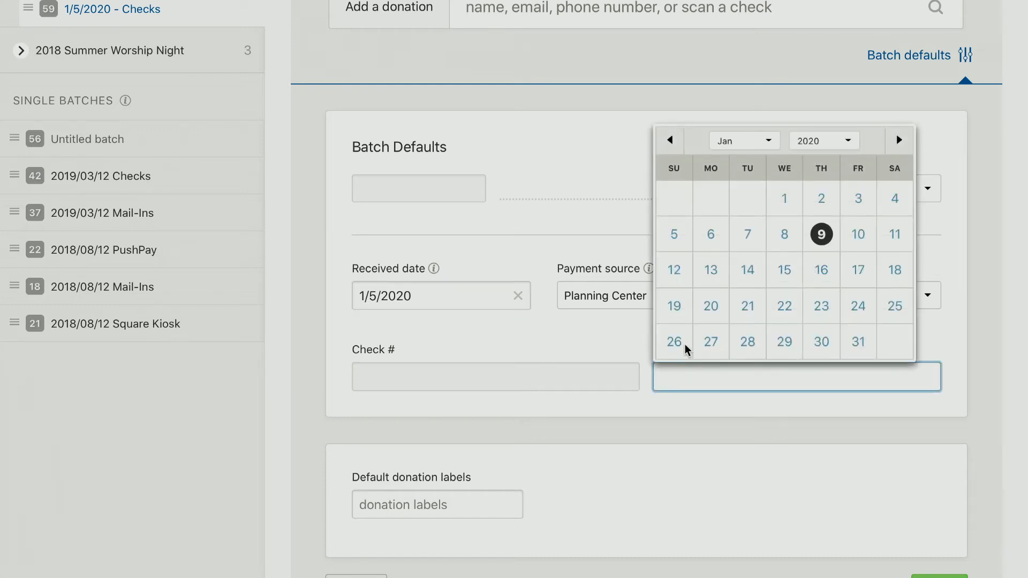
click(676, 235)
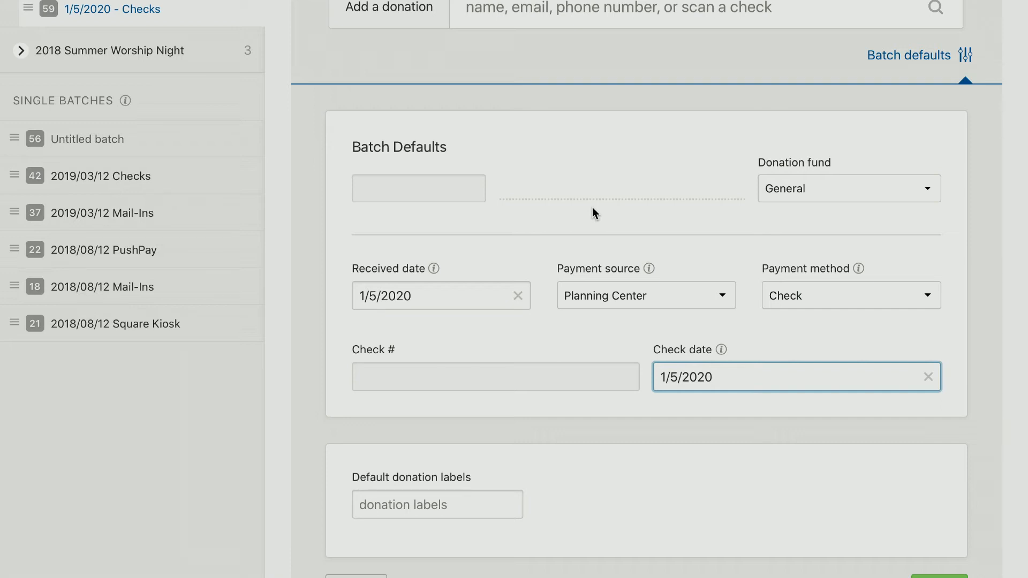
scroll(807, 478, down, 1)
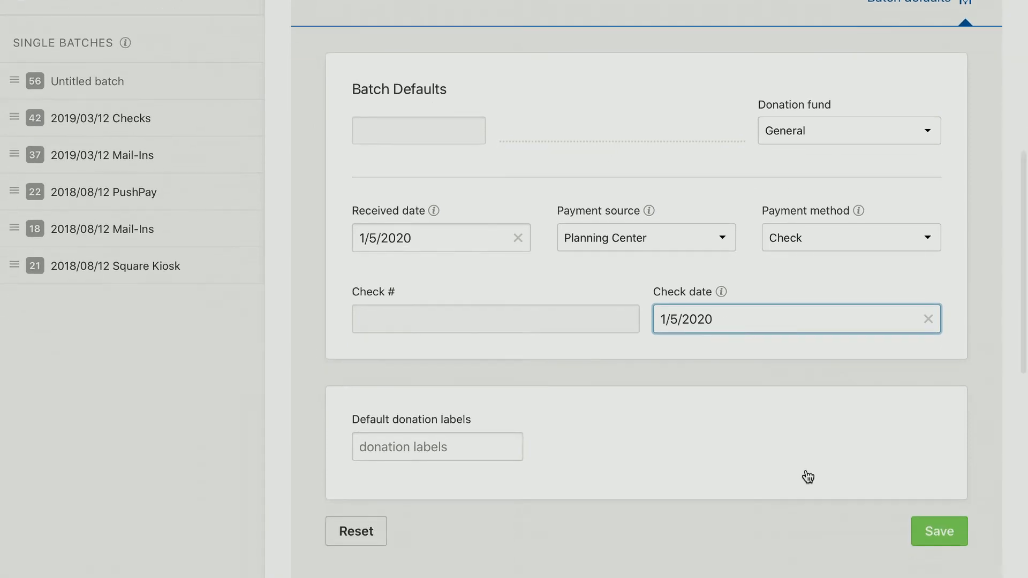
click(942, 532)
- Search for the donor by first name in the checks batch and start a donation for the matching adult member
scroll(698, 169, up, 5)
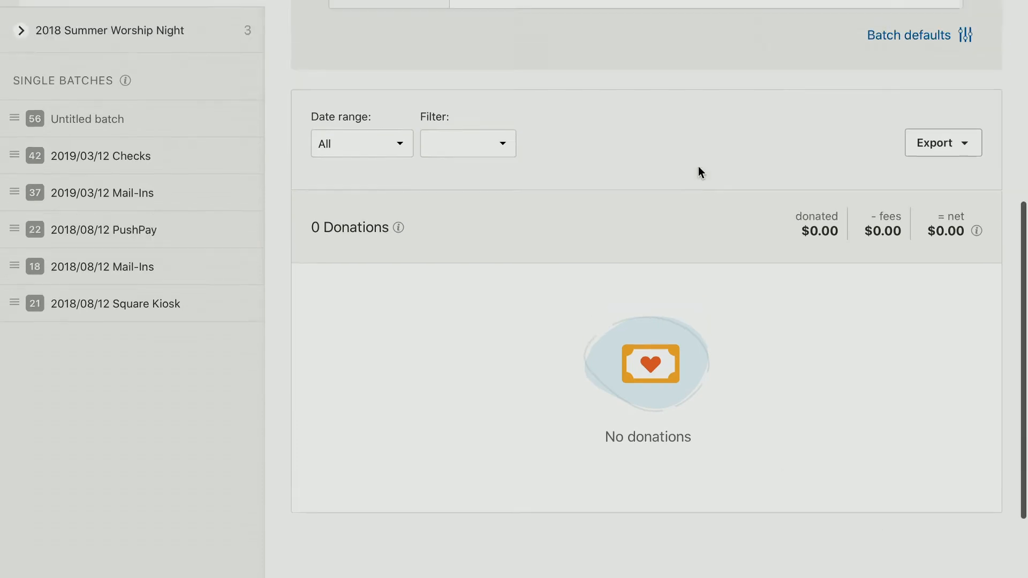
scroll(698, 170, up, 2)
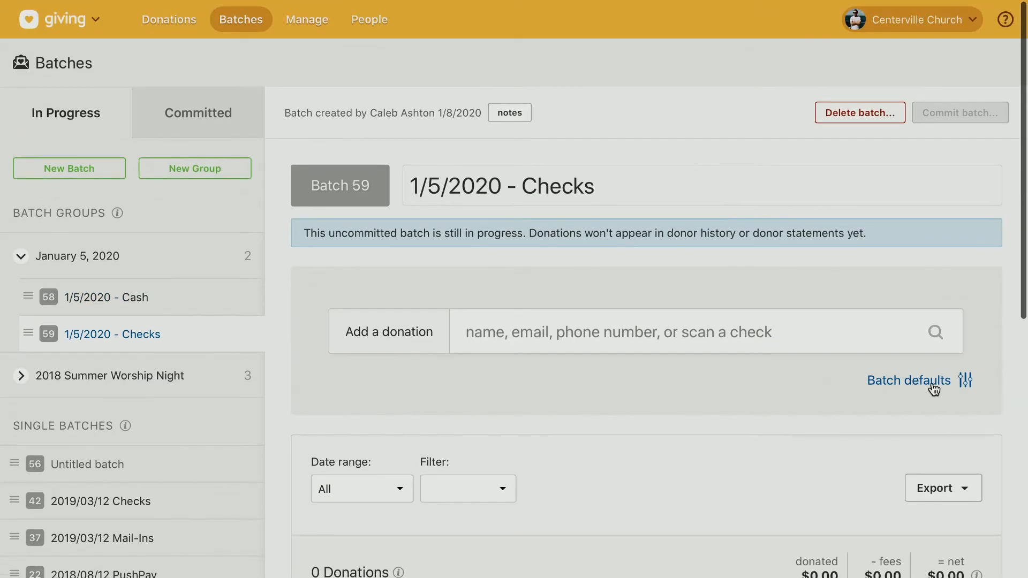
click(652, 330)
text(ashley)
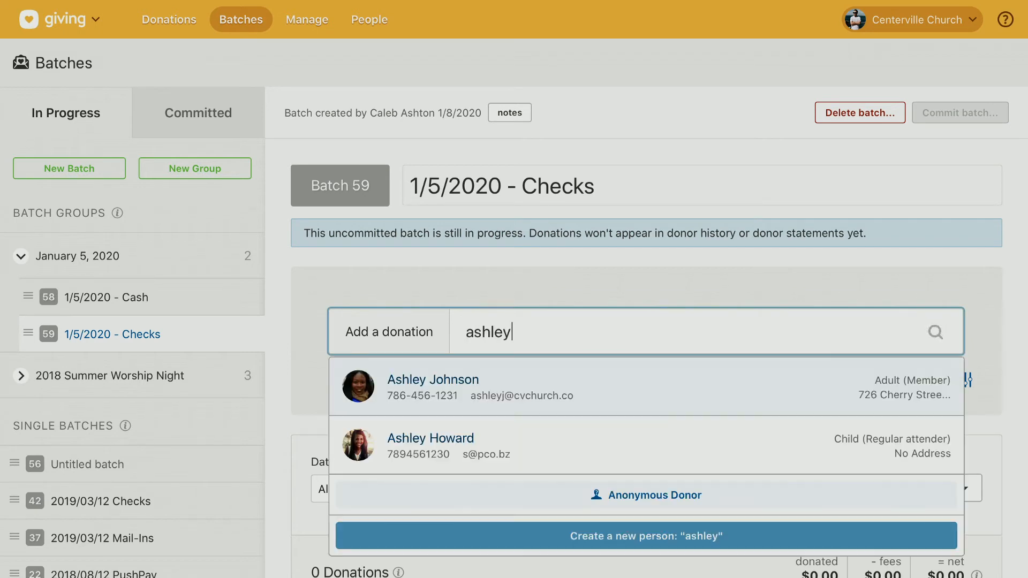
click(523, 386)
scroll(615, 421, down, 5)
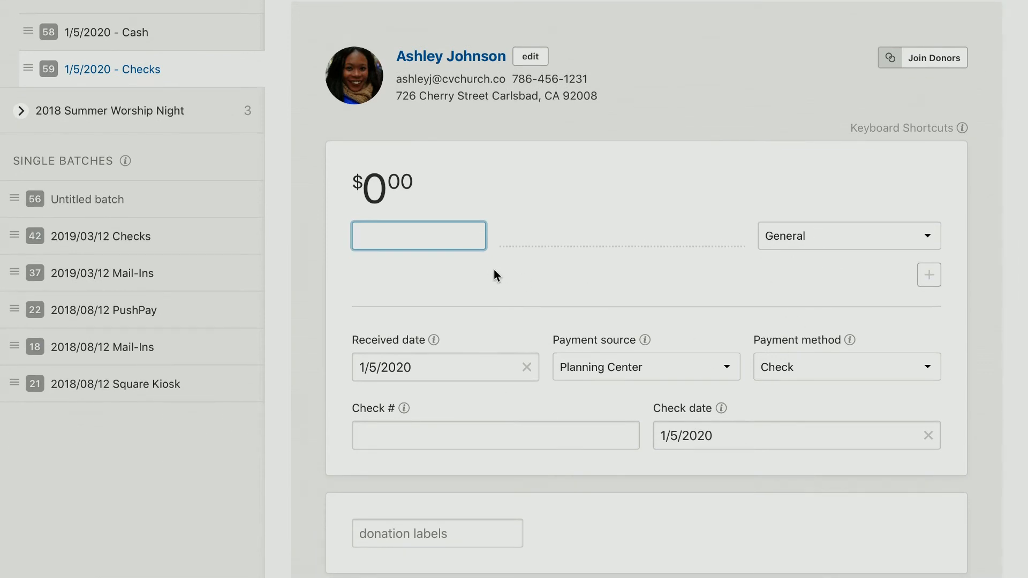
- Set the check donation's amount to $20 and add it to the 1/5/2020 - Checks batch
text(20)
click(536, 280)
scroll(724, 343, down, 3)
click(881, 508)
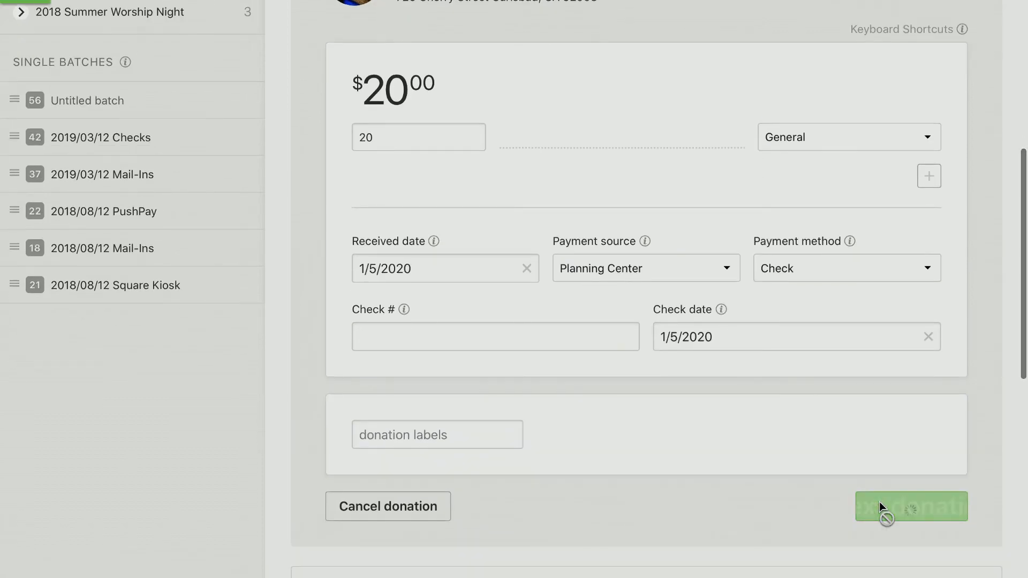
scroll(679, 404, down, 5)
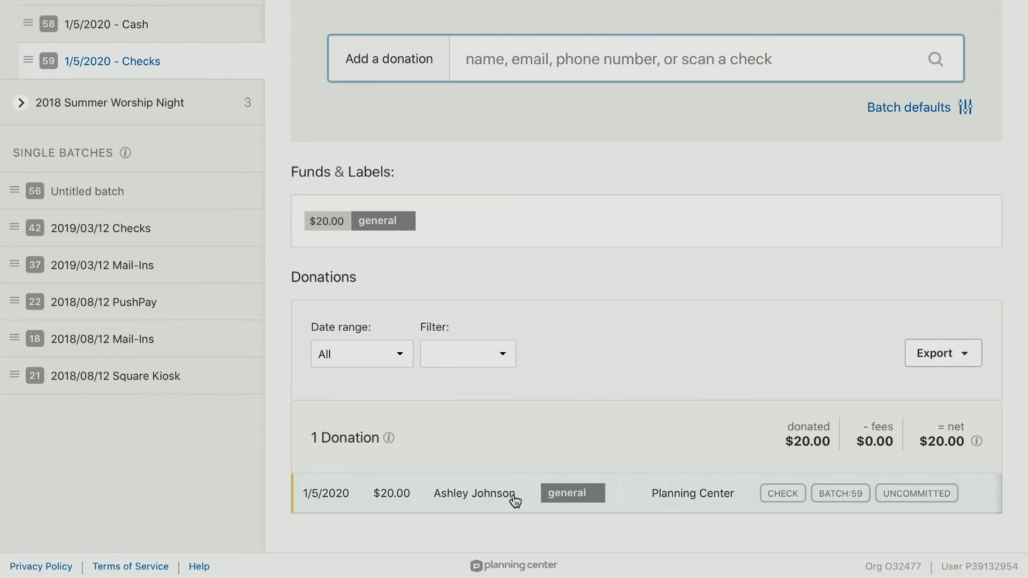
scroll(515, 500, up, 3)
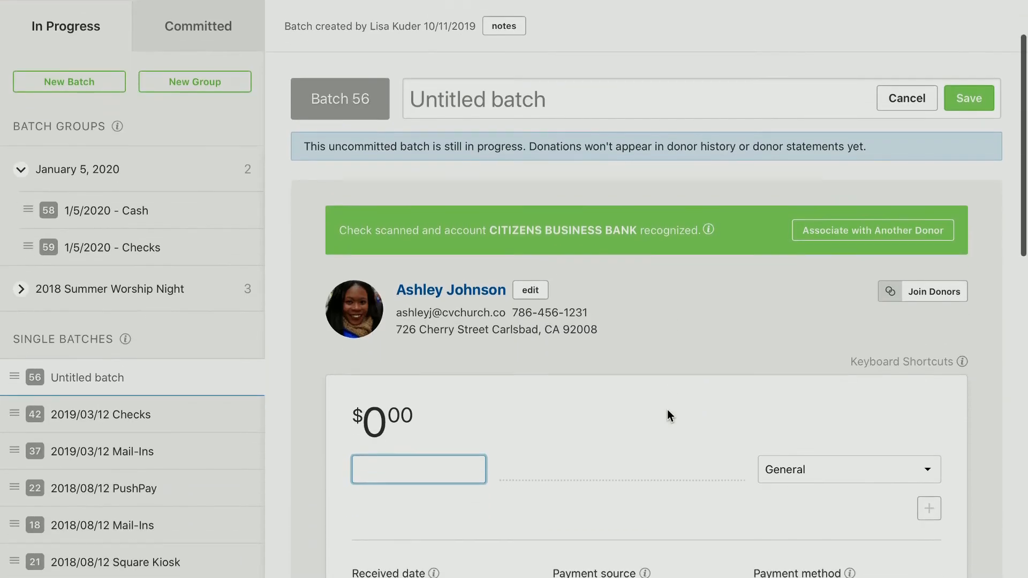
- Set the scanned check donation's amount to $20 and add it to the Untitled batch
scroll(668, 415, down, 1)
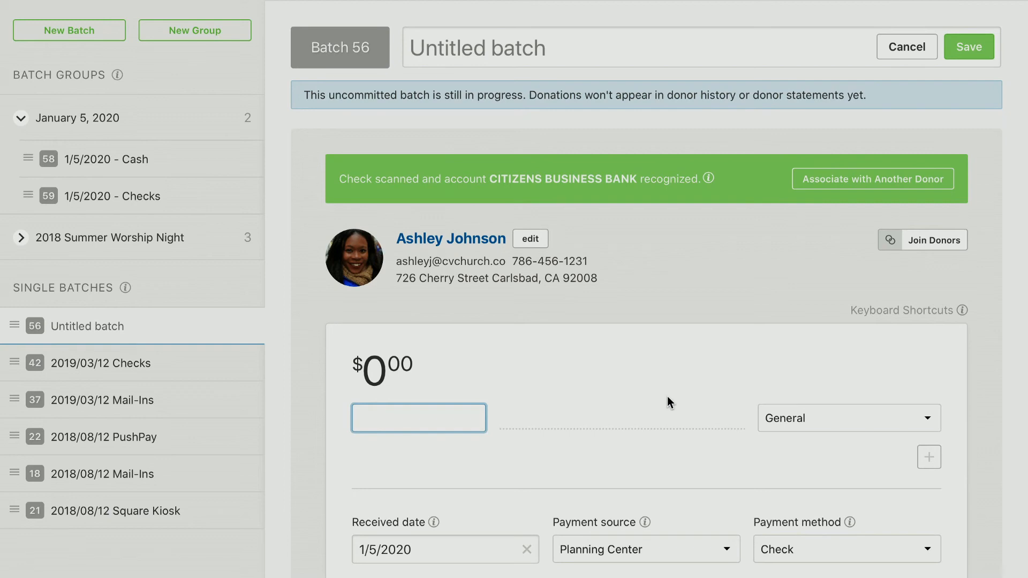
scroll(667, 402, down, 3)
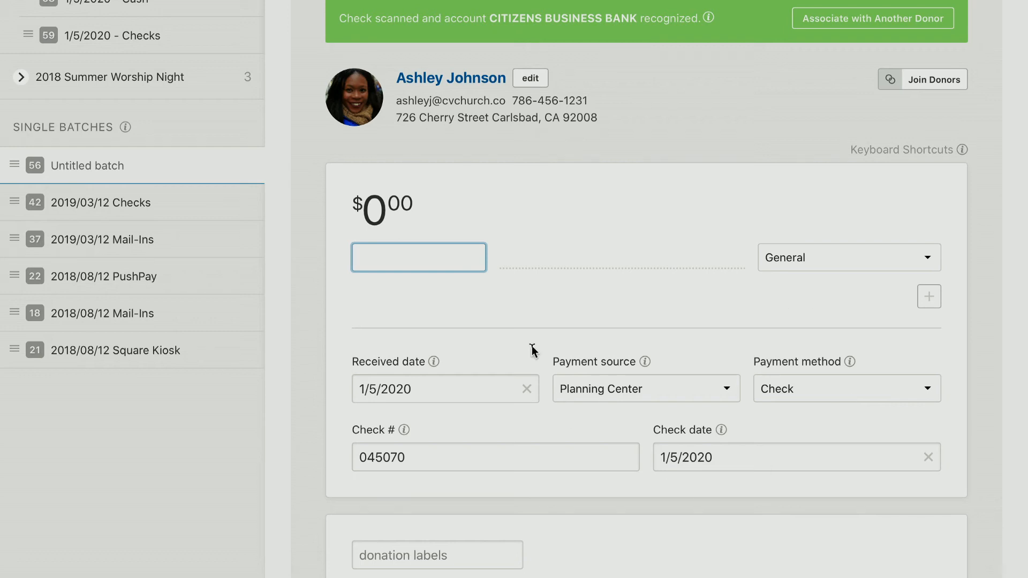
text(20)
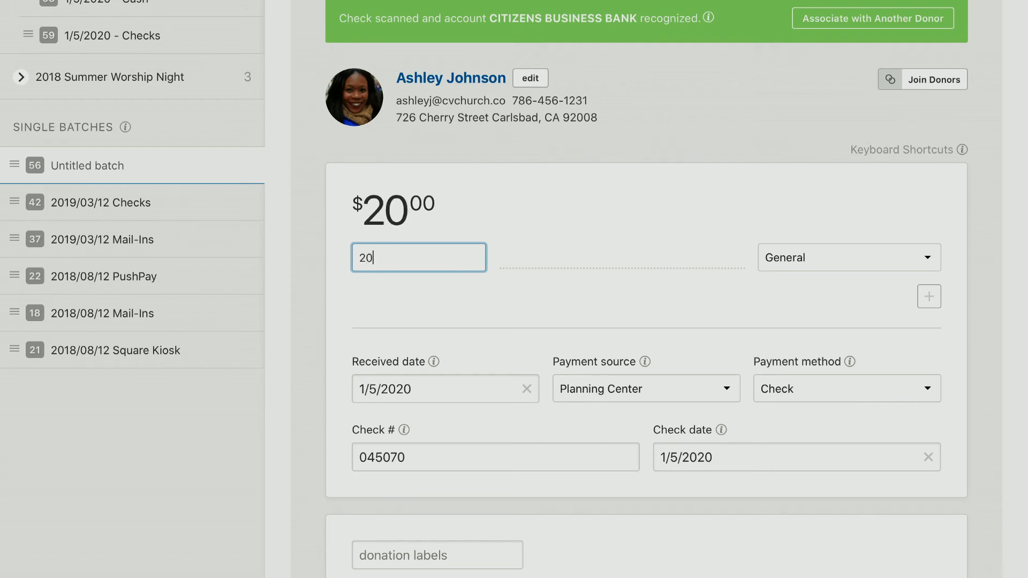
scroll(651, 302, down, 2)
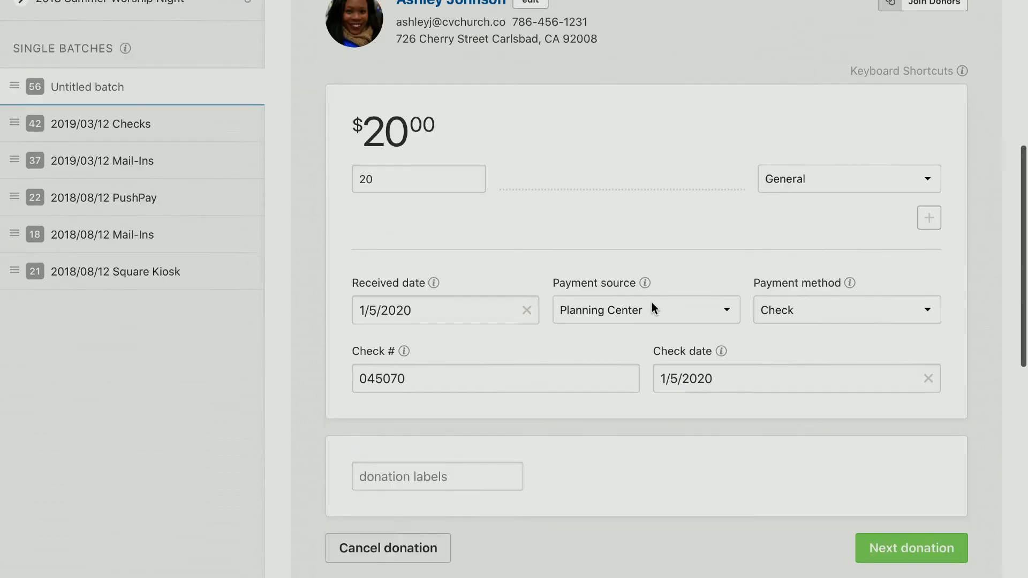
click(886, 535)
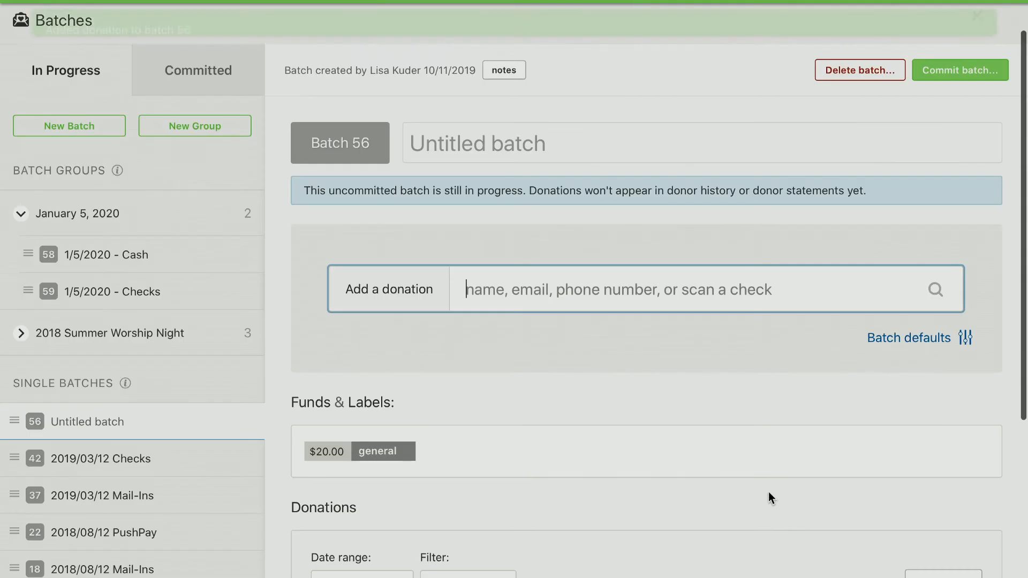
scroll(655, 380, down, 5)
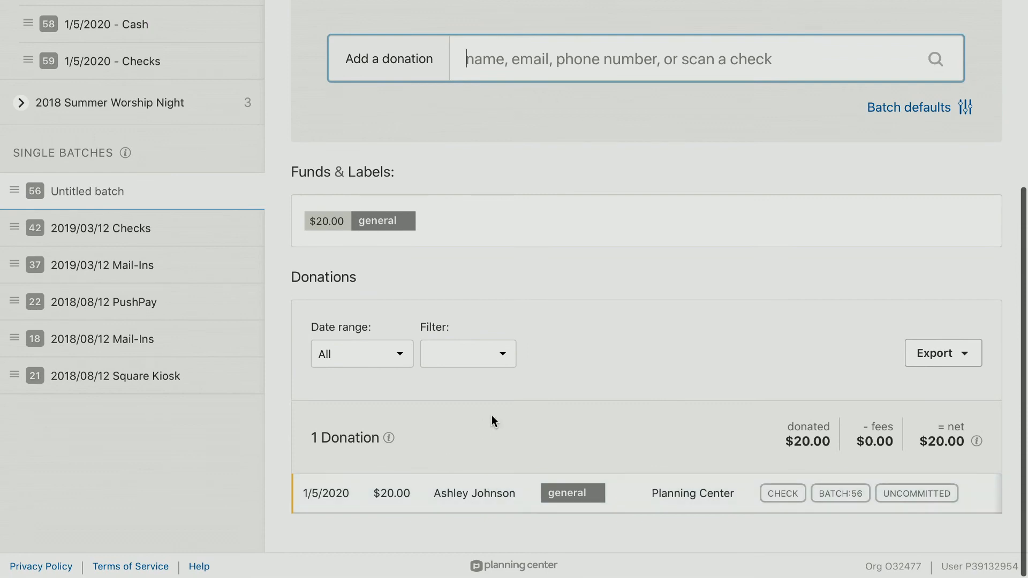
scroll(470, 354, up, 5)
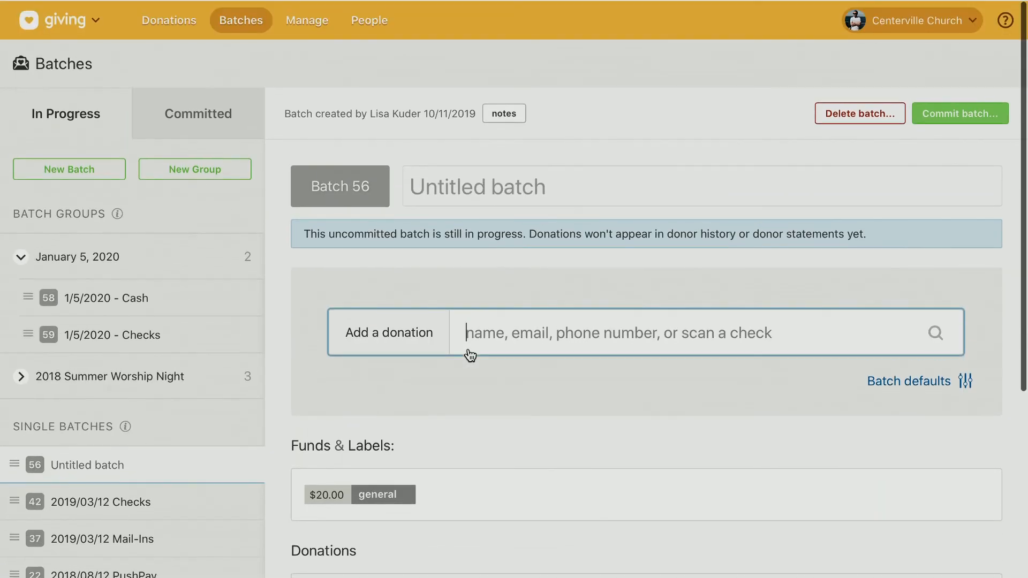
scroll(503, 424, down, 5)
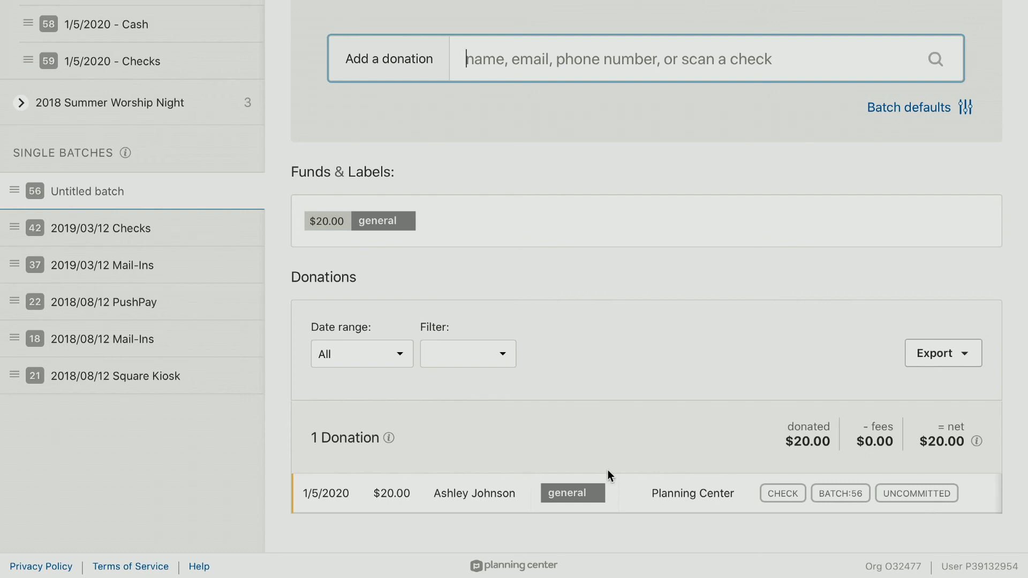
scroll(646, 458, up, 5)
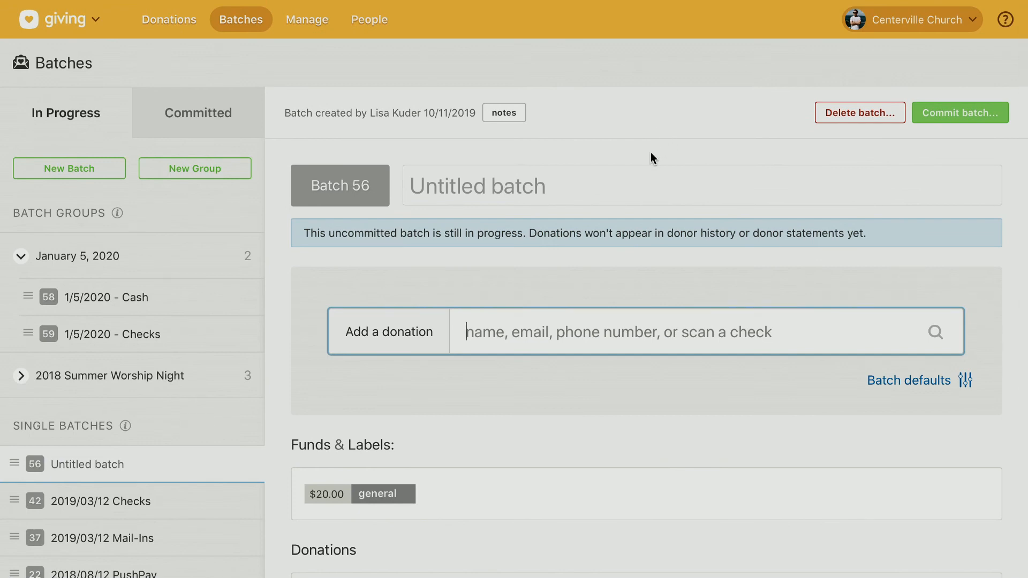
- Open the January 5, 2020 batch group and commit the whole group with its cash and checks batches
click(115, 334)
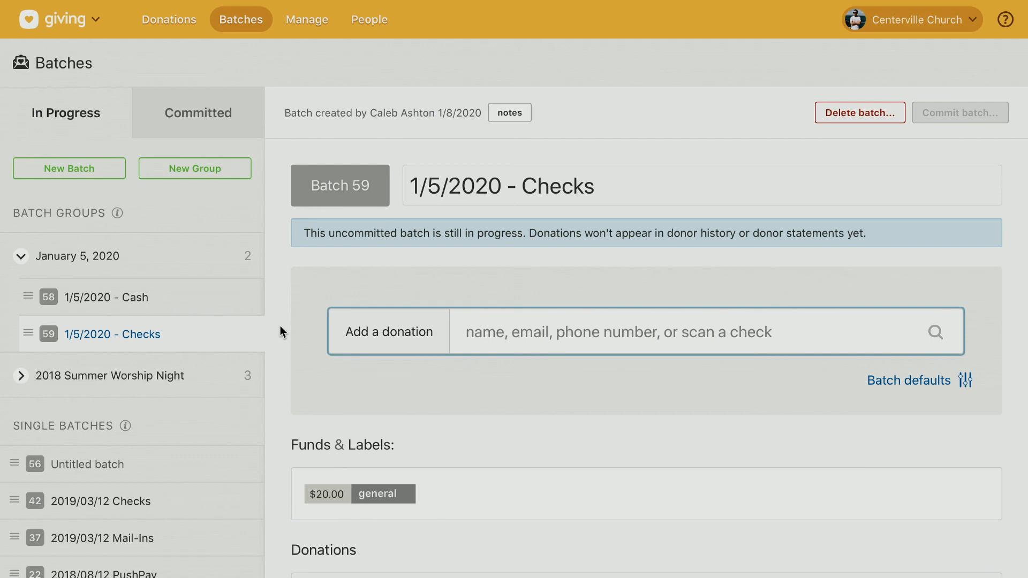
click(105, 265)
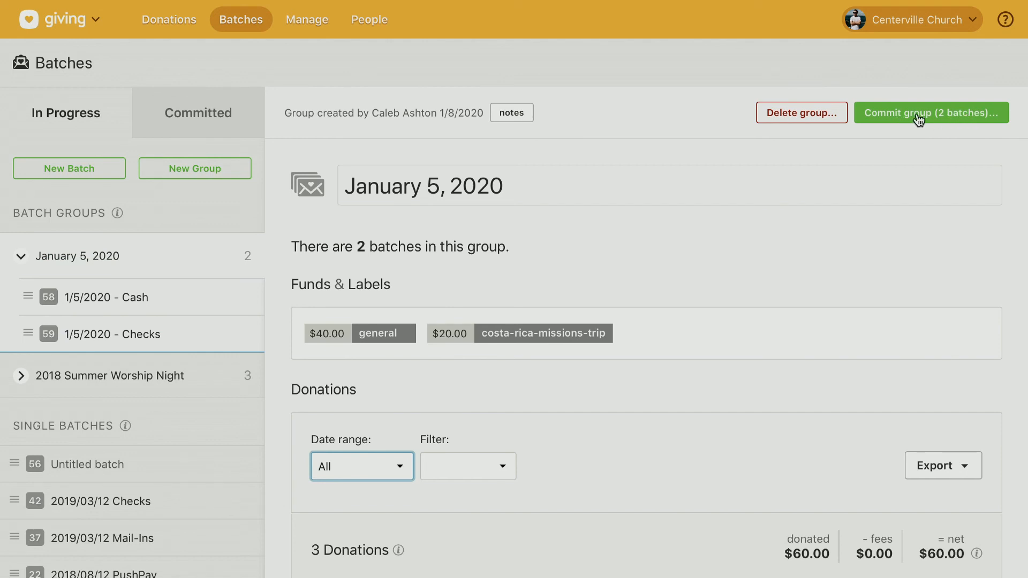
click(918, 119)
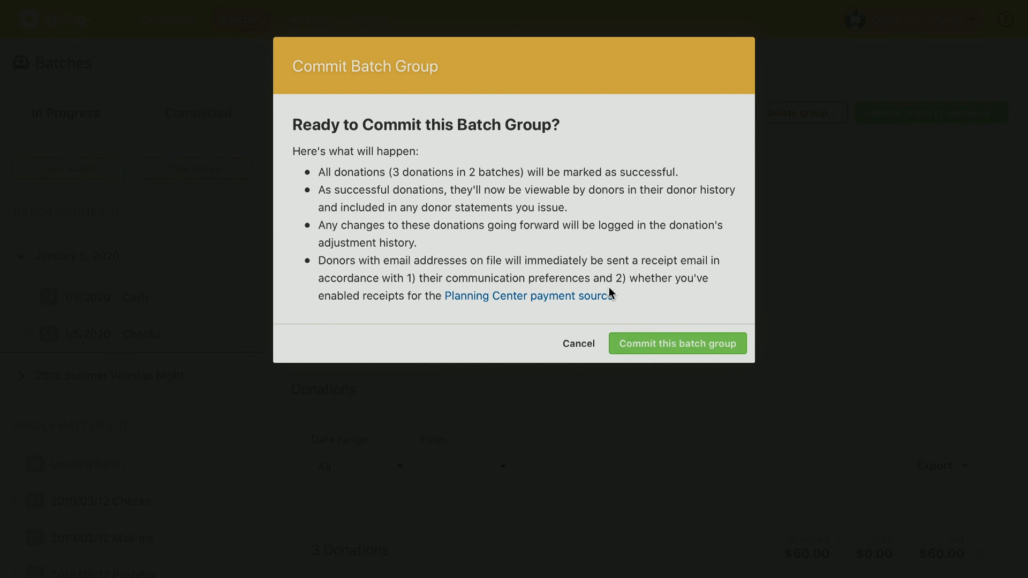
click(641, 348)
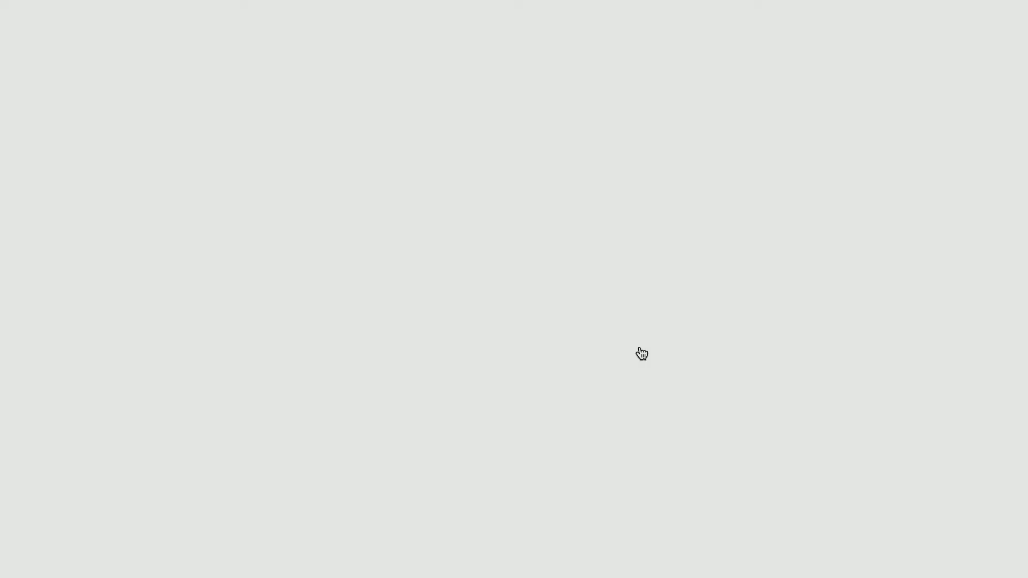